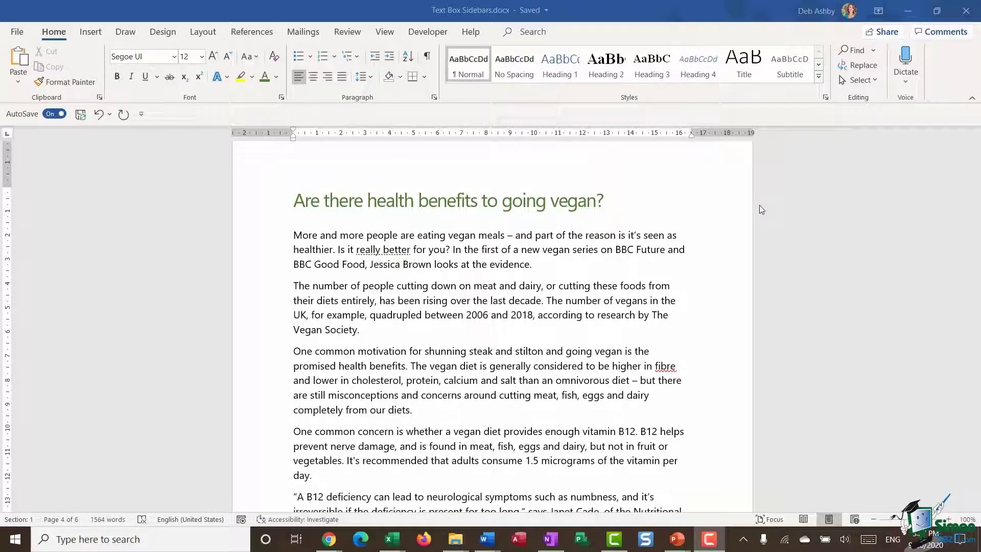
Insert the built-in Austin Sidebar text box along the right side of the article page
left_click(92, 33)
left_click(704, 80)
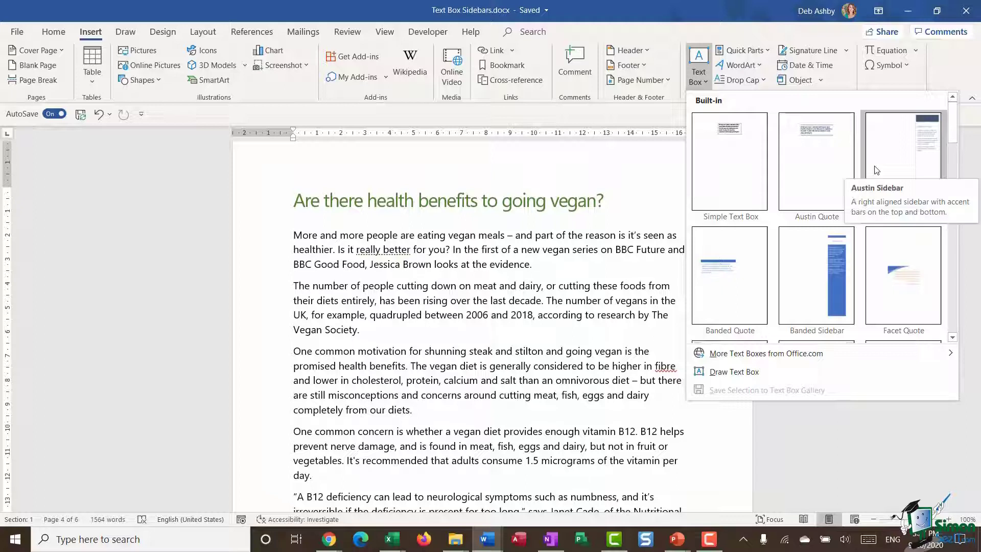
mouse_move(952, 122)
left_mouse_down()
mouse_move(957, 163)
mouse_move(955, 121)
left_mouse_up()
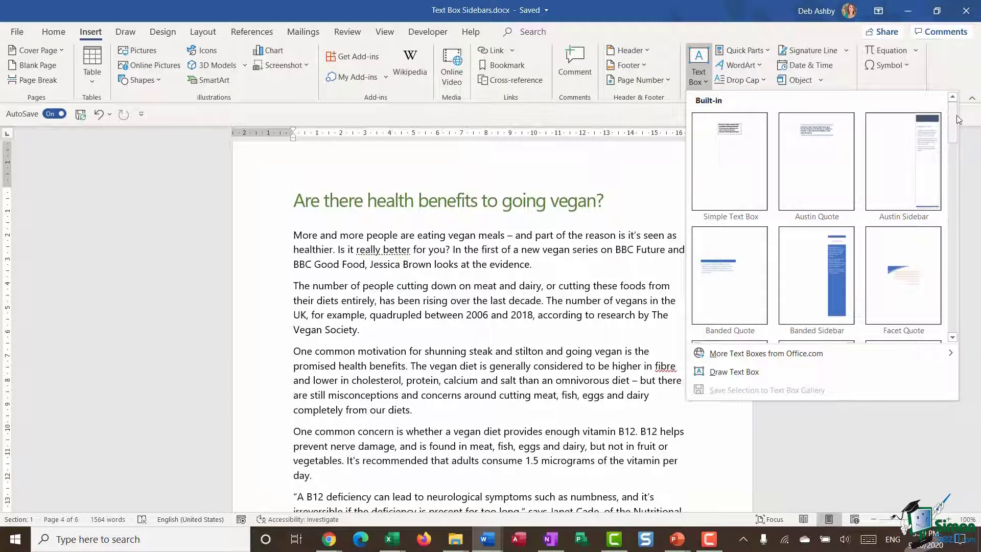
left_click(904, 164)
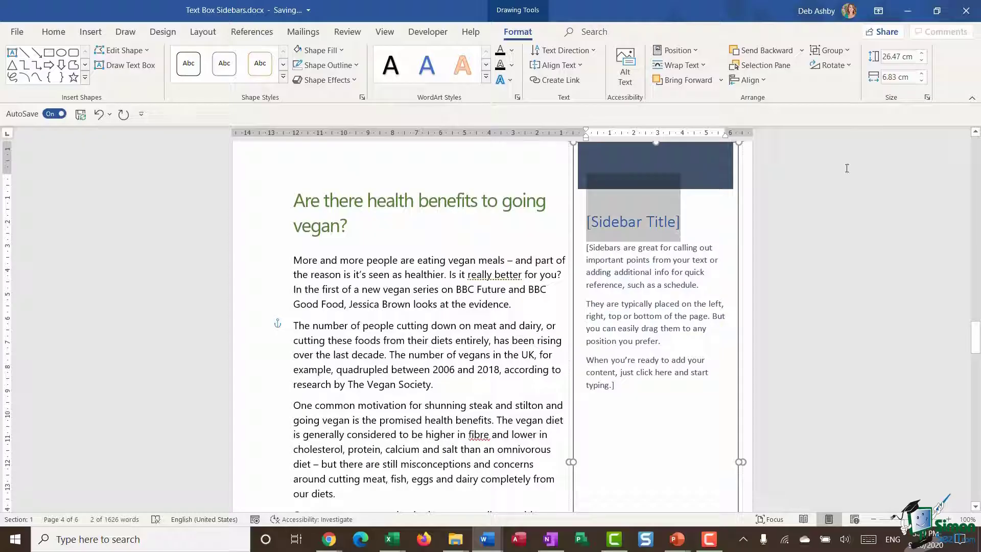
left_click(513, 274)
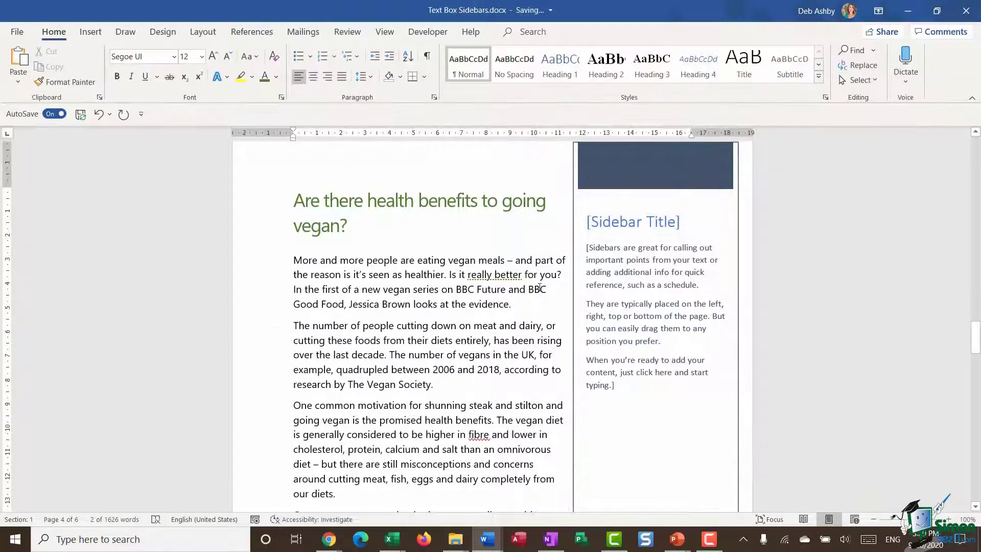
scroll(540, 287, "up", 2)
scroll(527, 287, "down", 6)
scroll(520, 286, "down", 5)
scroll(518, 282, "up", 10)
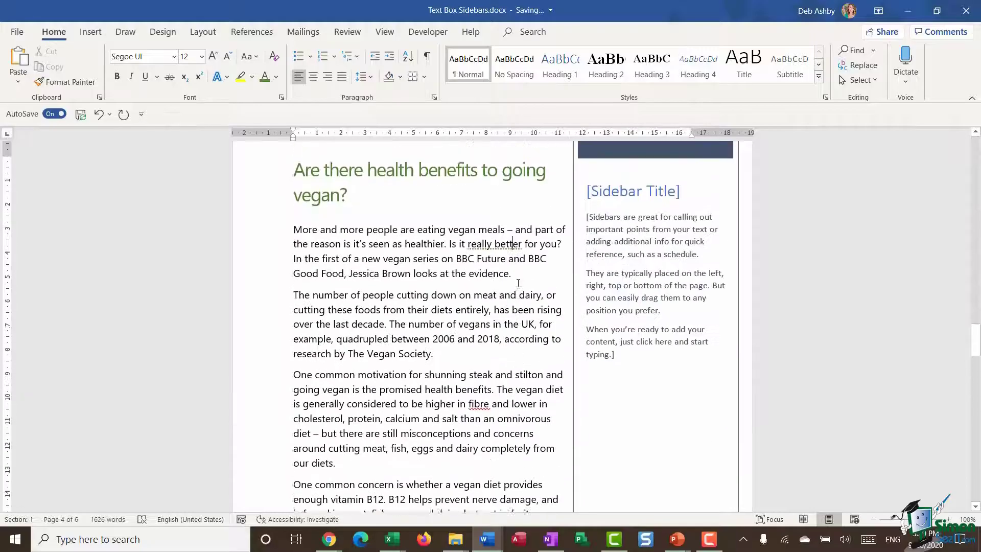
scroll(518, 282, "down", 8)
scroll(516, 281, "up", 8)
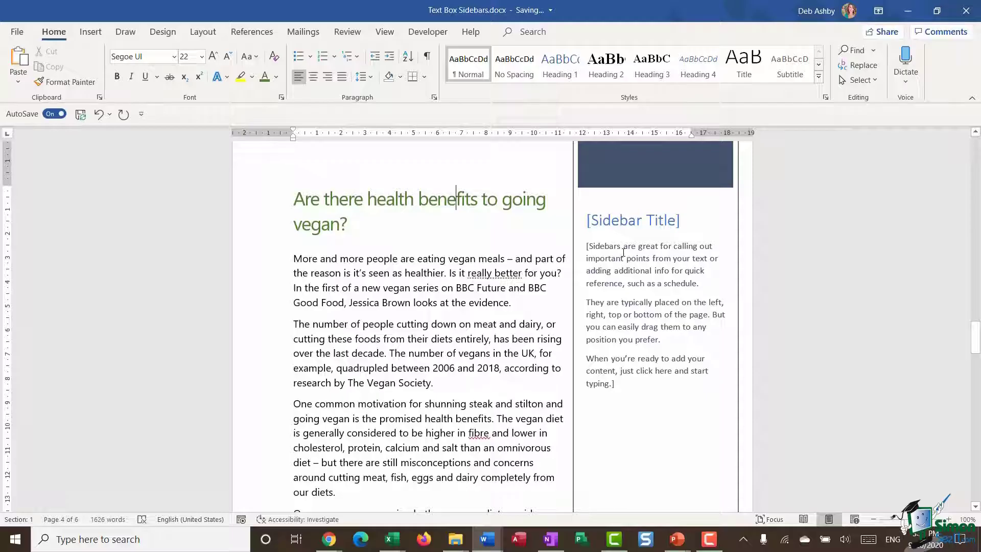
Paste the vegan statistics over the sidebar's placeholder body text
left_click(717, 332)
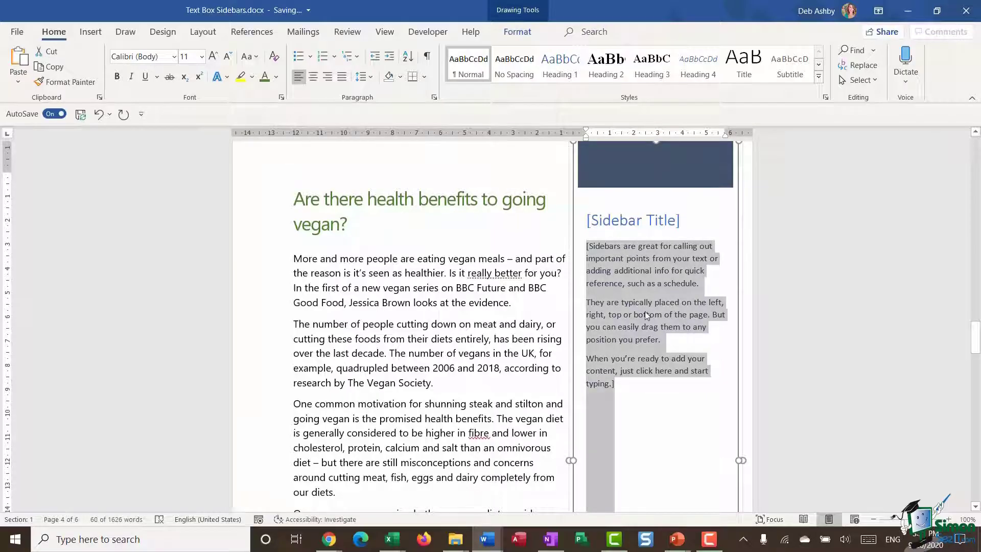
key("ctrl+v")
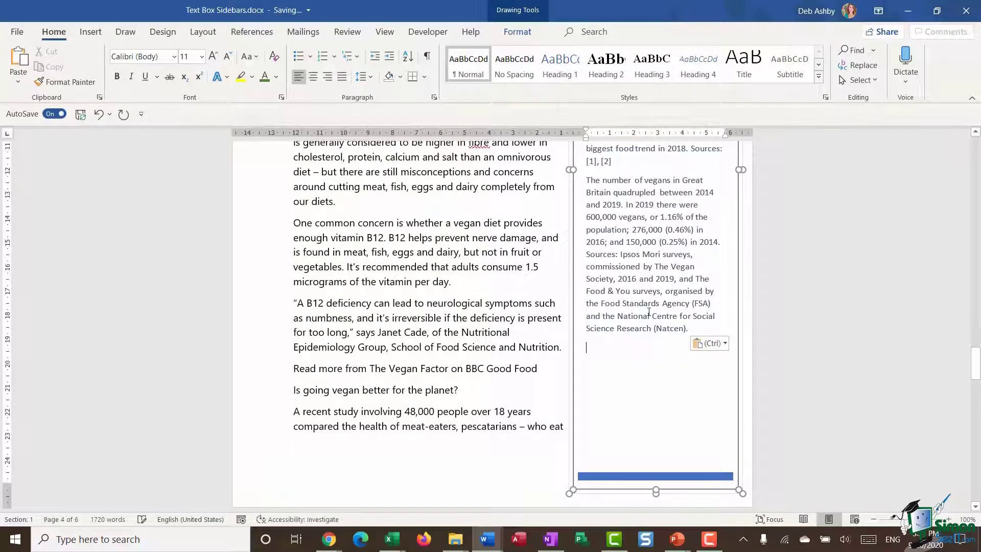
scroll(650, 311, "up", 8)
Replace the sidebar title placeholder with 'Vegan Stats'
left_click(656, 306)
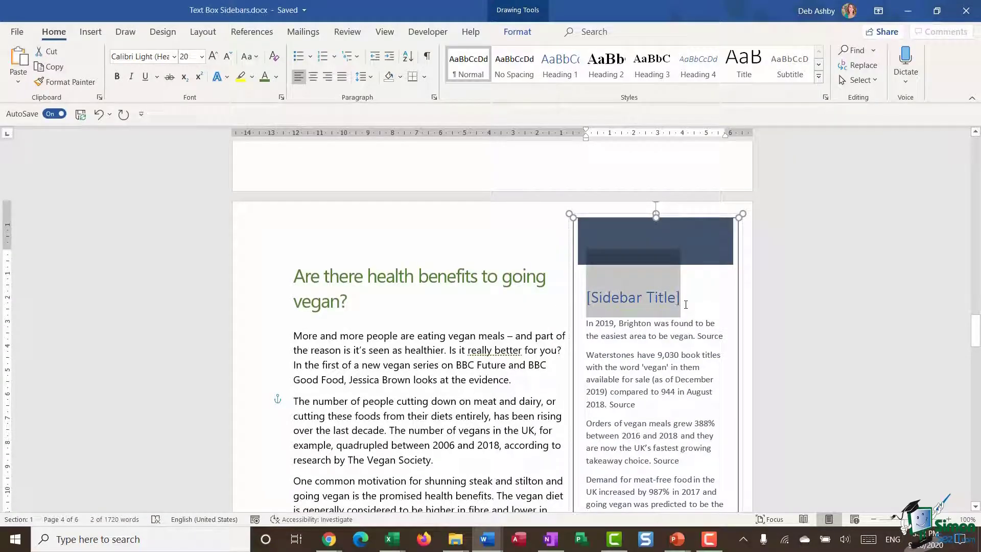
type("Vegan Stats")
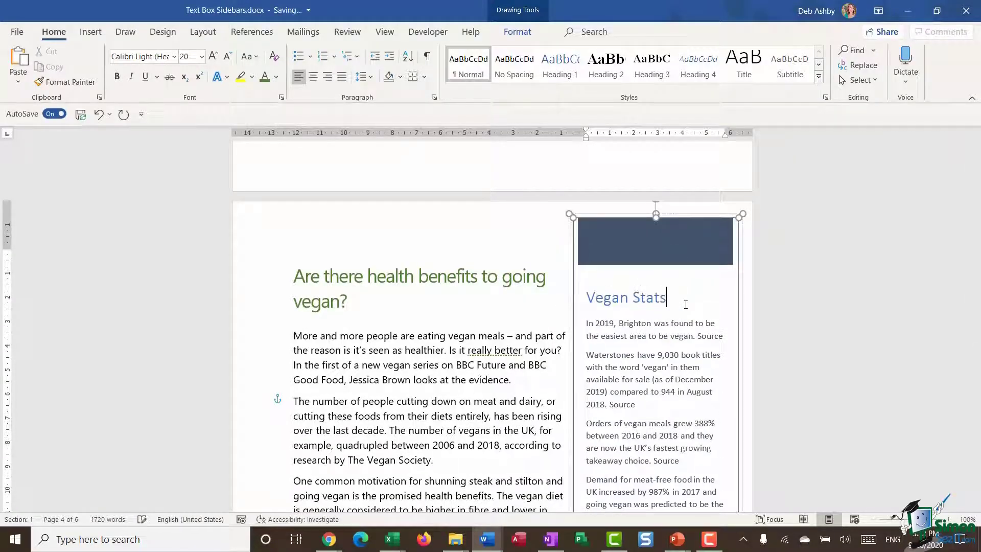
key("Down")
scroll(663, 346, "down", 3)
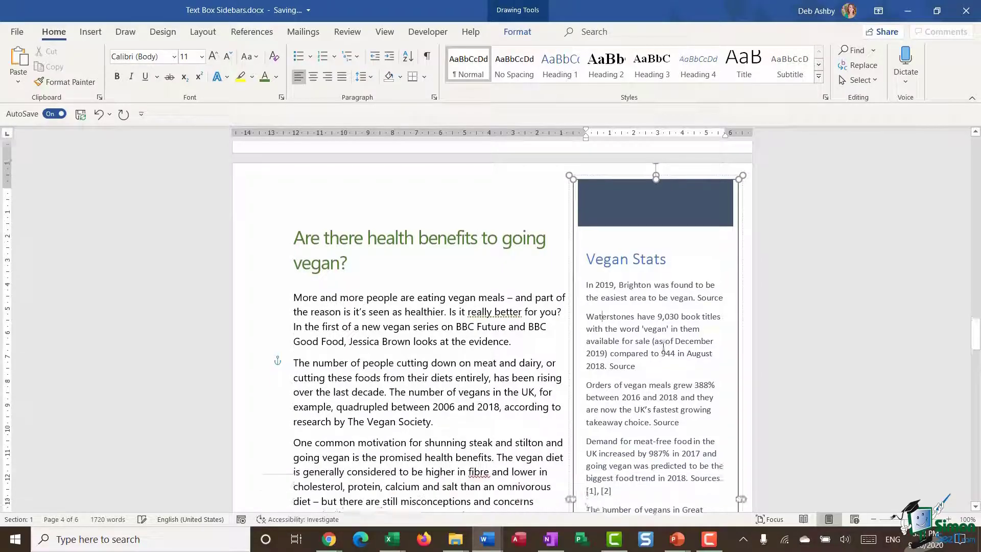
scroll(664, 346, "down", 1)
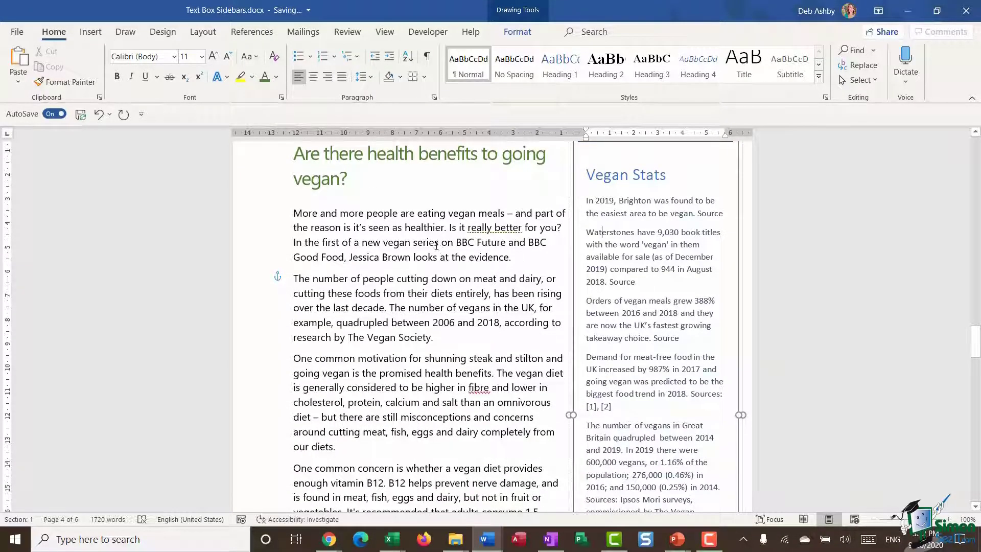
left_click(639, 201)
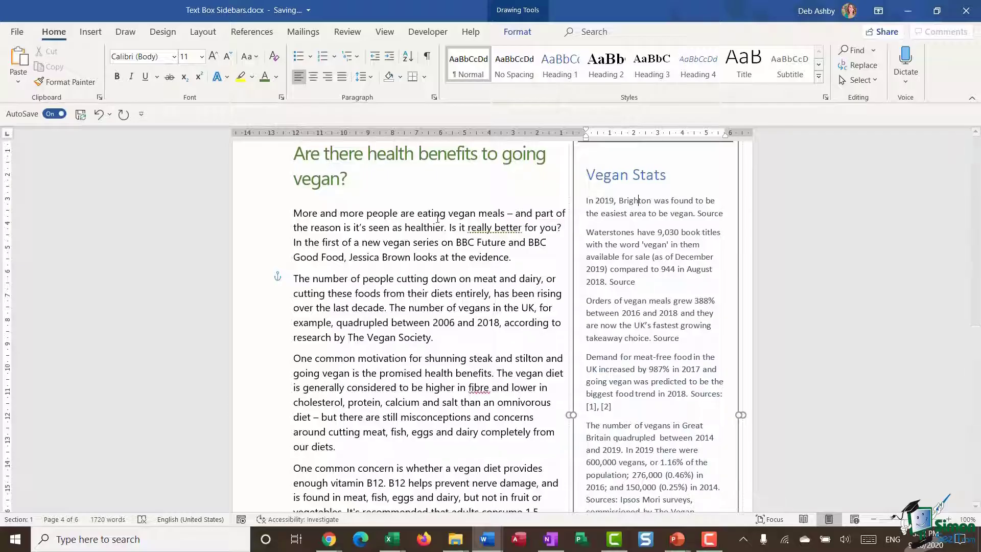
Format all the sidebar text as Segoe UI, 12 point
left_click(358, 213)
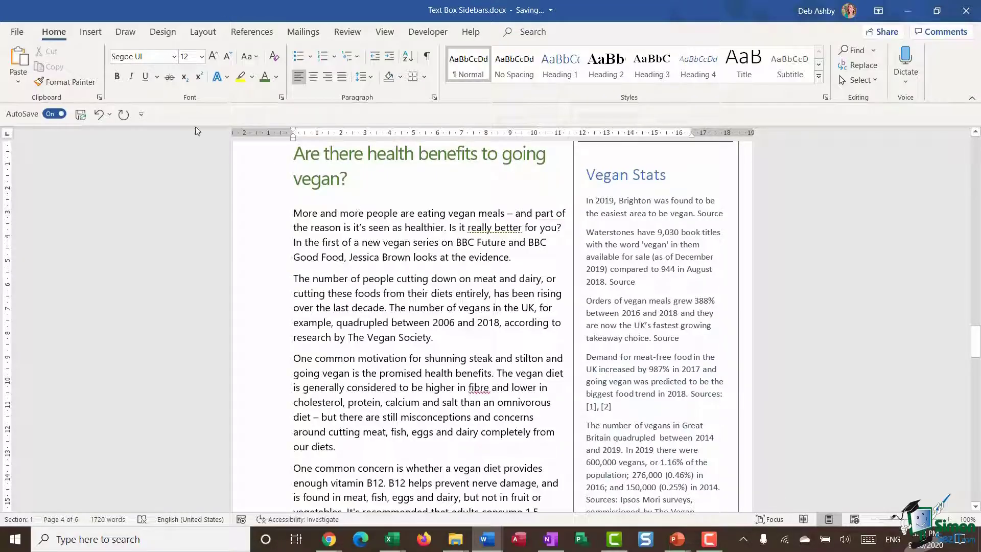
left_click_drag(586, 201, 664, 511)
key("Delete")
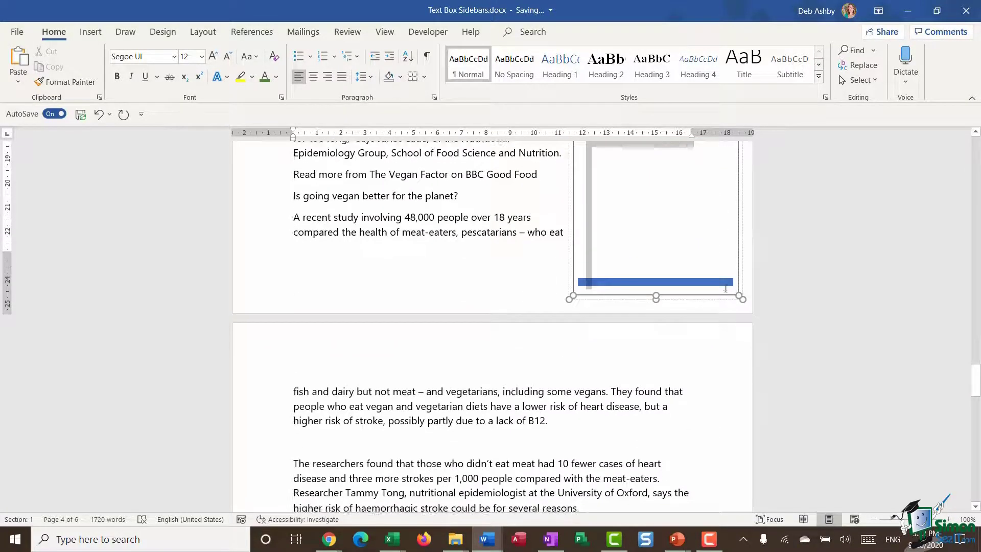
left_click(174, 57)
left_click(143, 148)
key("ctrl+z")
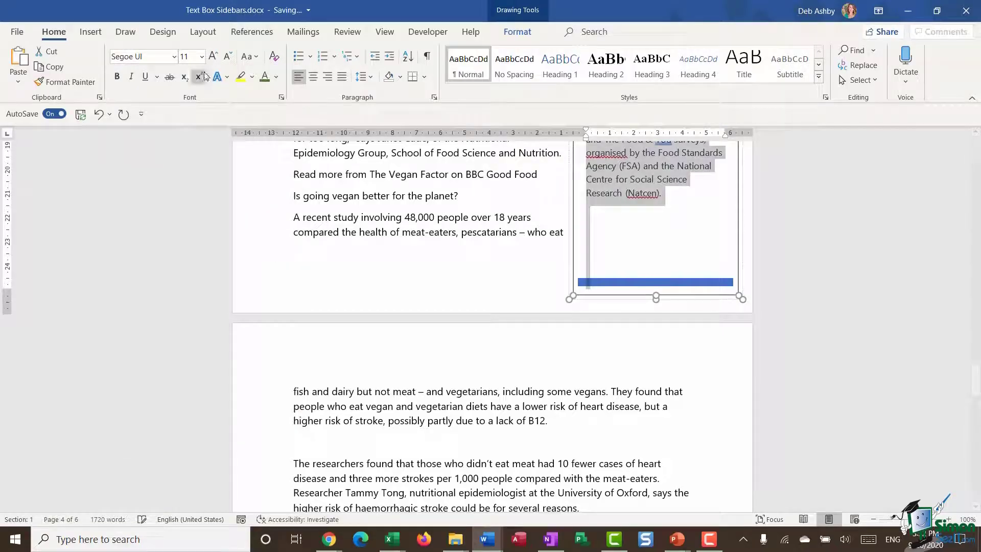
scroll(690, 305, "down", 5)
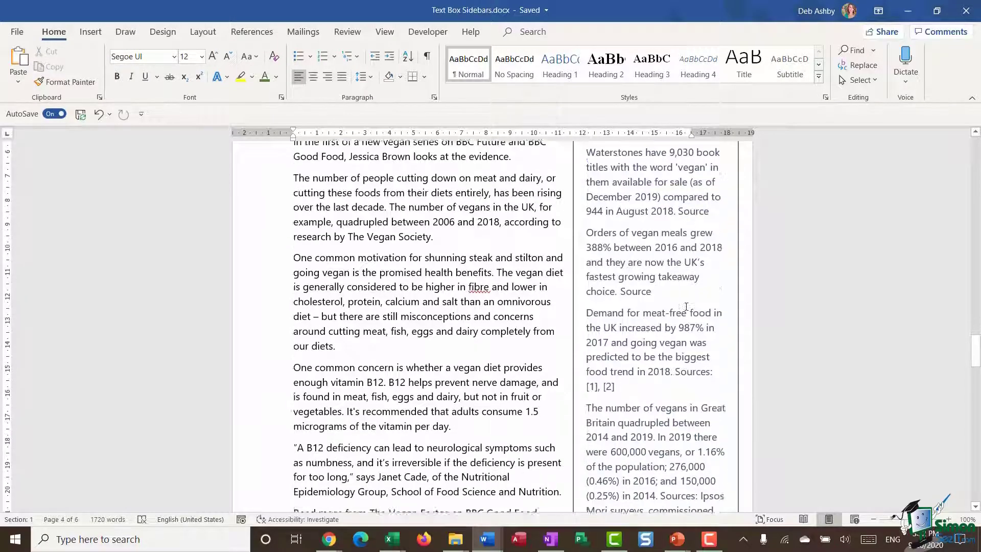
Delete the 'Sources: [1], [2]' note, a stray 'Source' word and the Ipsos Mori sources note
left_click_drag(674, 247, 615, 262)
key("Delete")
double_click(636, 167)
key("Delete")
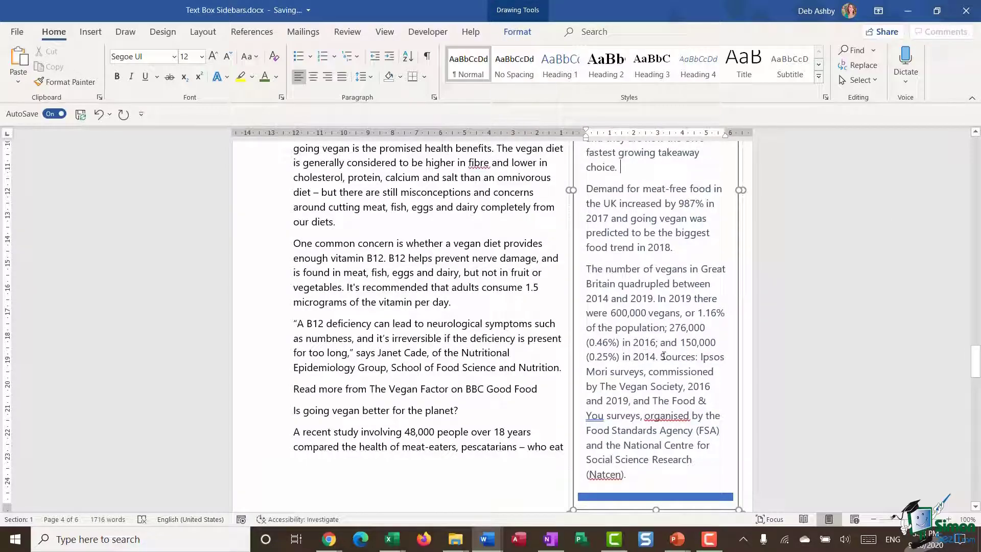
left_click_drag(661, 358, 627, 474)
key("Delete")
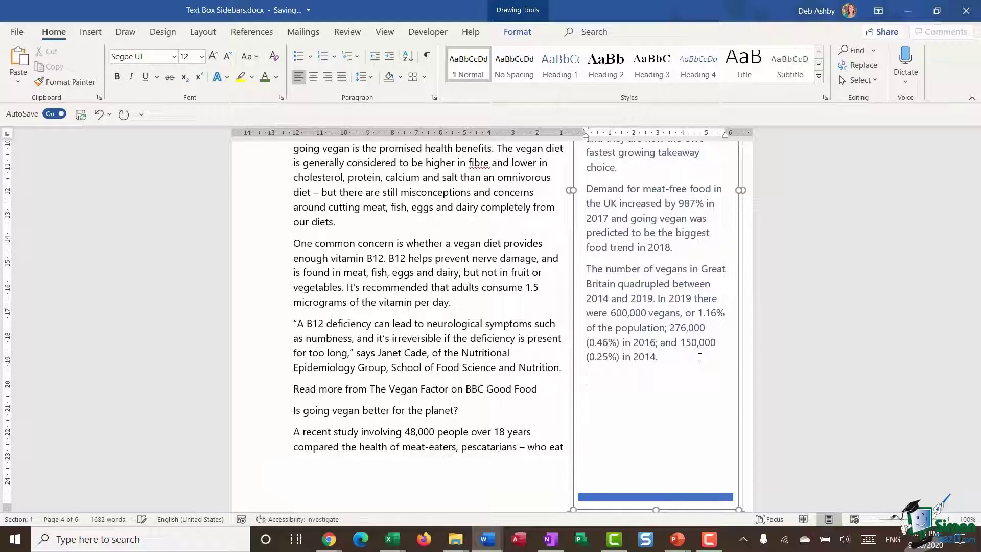
Add a closing line reading 'Source: The Vegan Society'
type("Source: The Vegan Society")
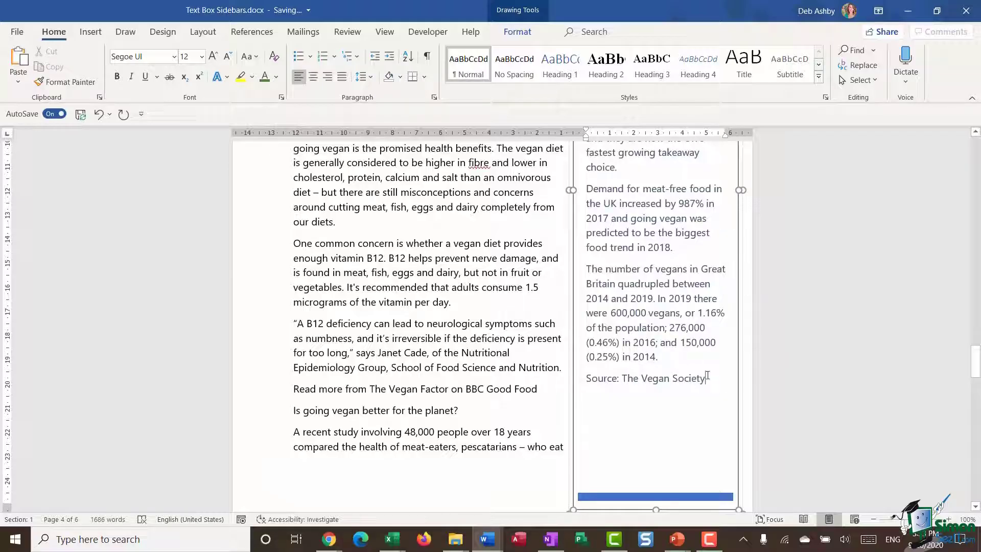
left_click_drag(709, 376, 585, 379)
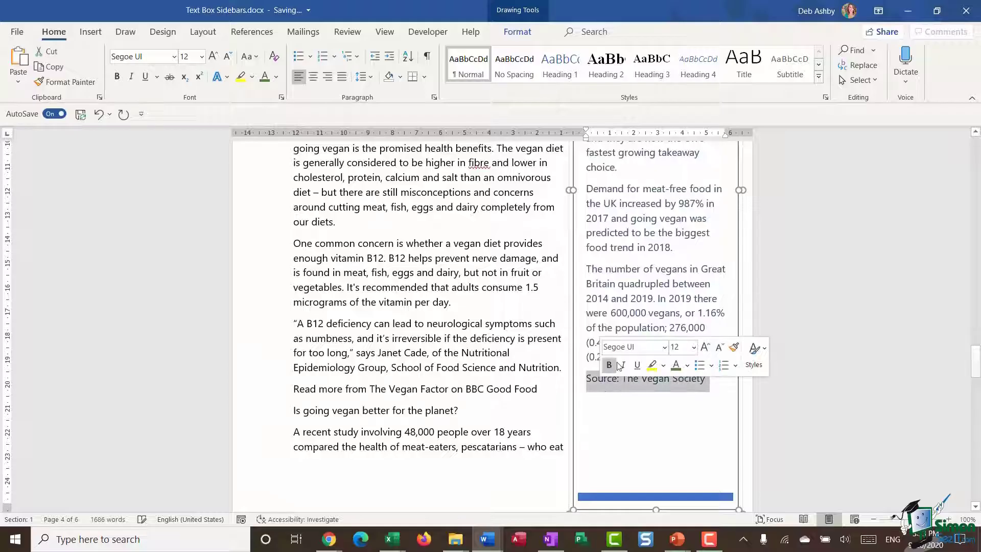
Italicise the 'Source: The Vegan Society' line
left_click(624, 366)
left_click(681, 432)
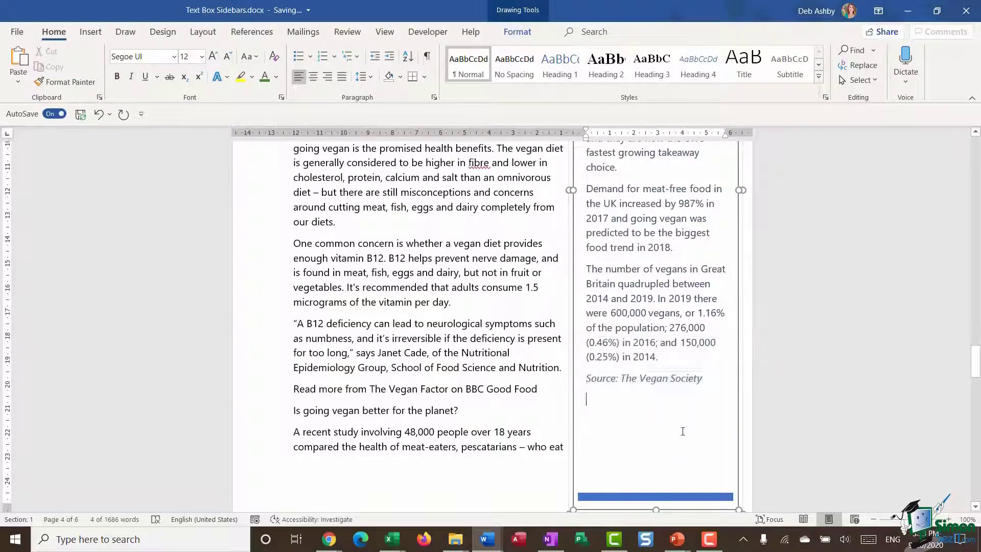
scroll(688, 299, "up", 8)
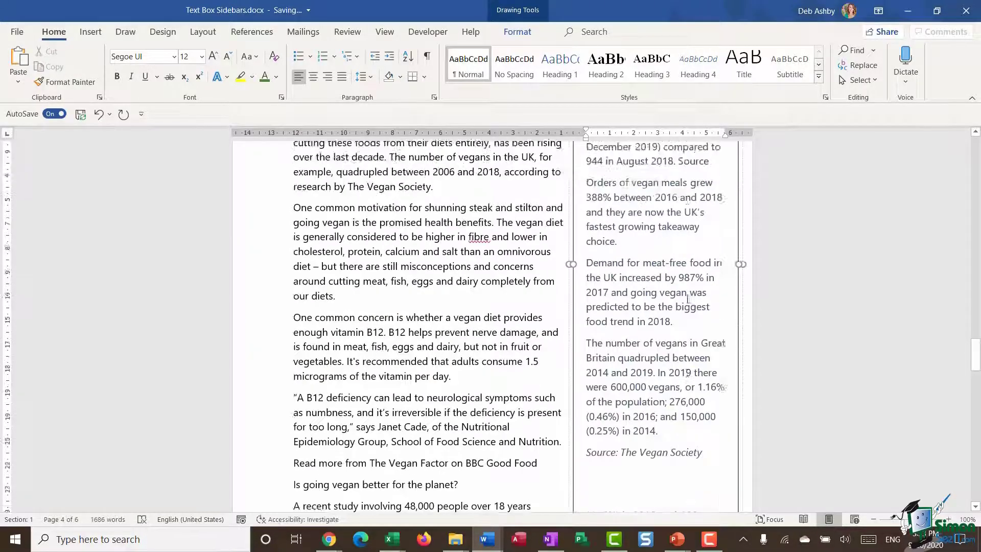
scroll(689, 298, "down", 3)
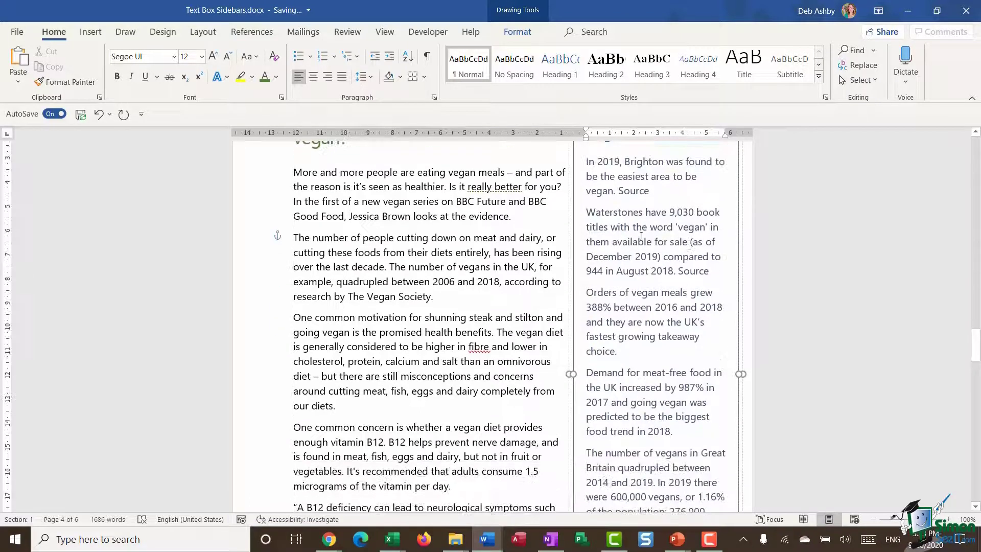
Make the statistics from Waterstones onward a bulleted list
left_click_drag(585, 212, 711, 523)
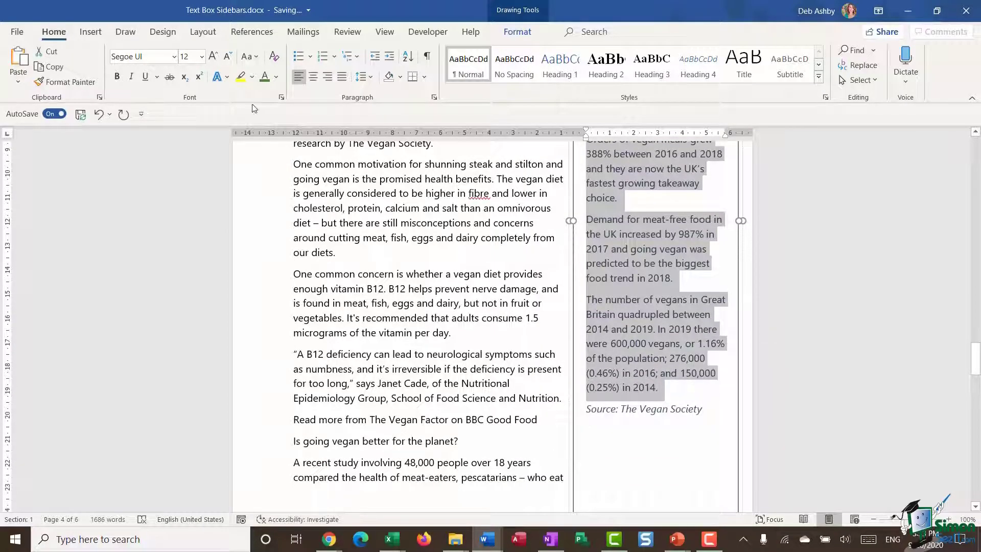
left_click(299, 56)
left_click(540, 282)
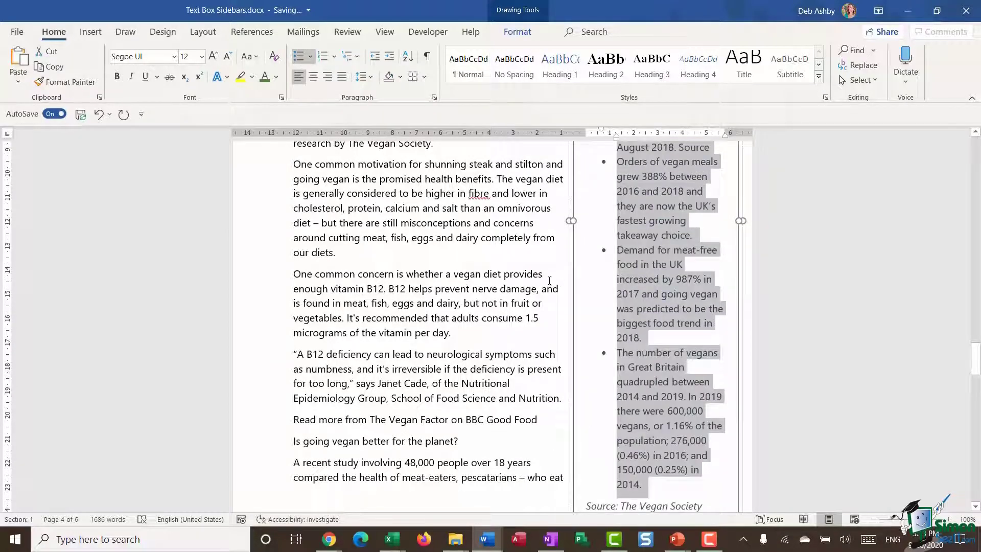
scroll(639, 290, "up", 5)
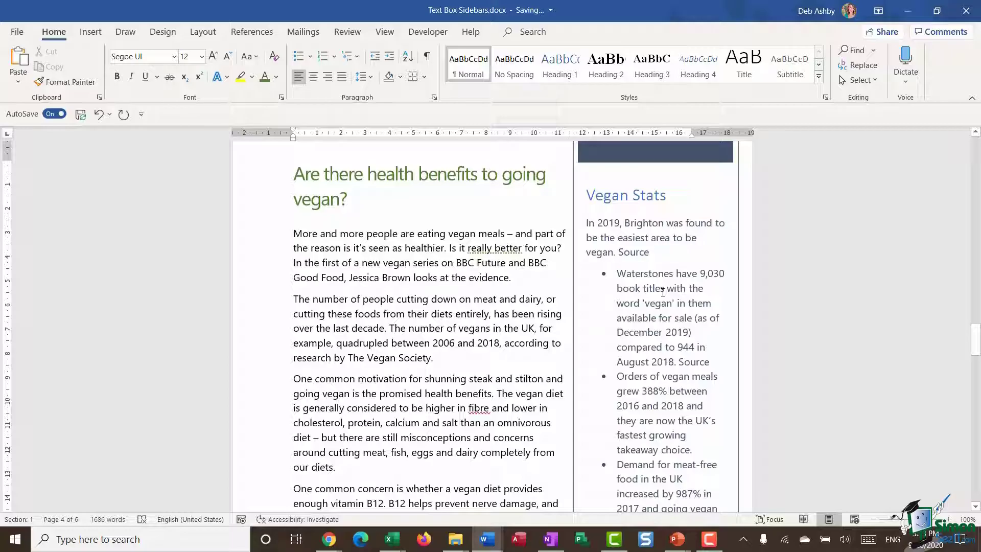
Widen the Vegan Stats text box by moving its left edge further left
scroll(664, 292, "up", 1)
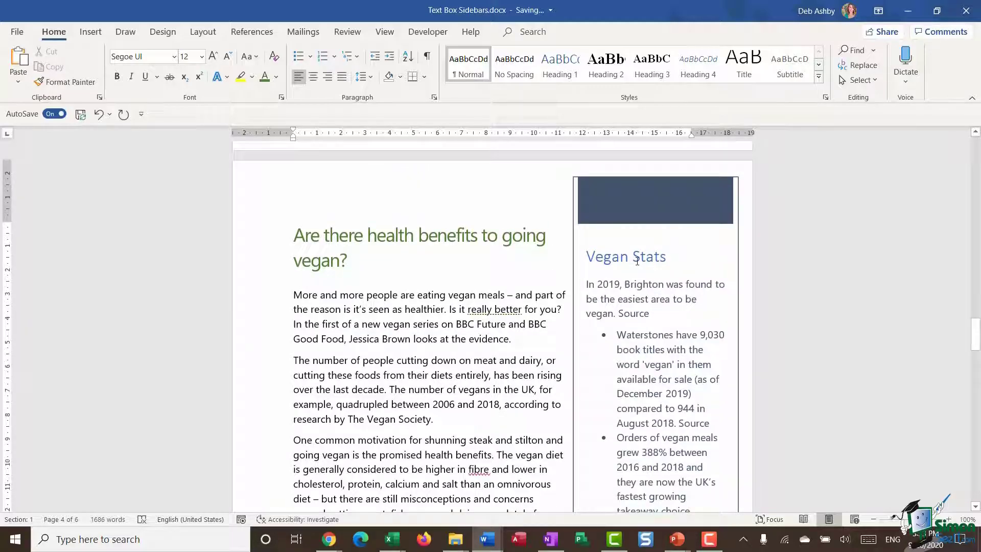
left_click(647, 306)
scroll(664, 291, "down", 2)
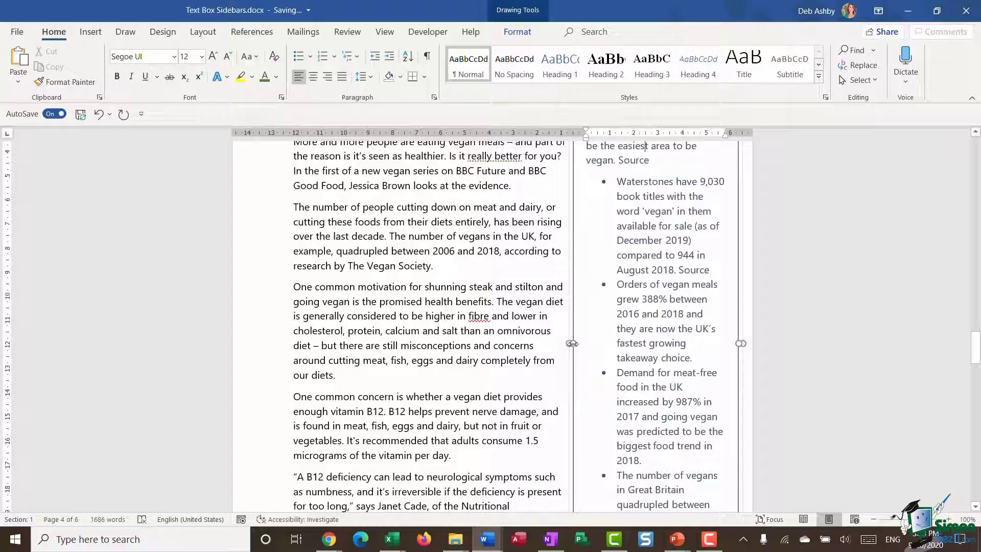
left_click_drag(572, 343, 544, 346)
Stretch the Vegan Stats box's bottom edge down close to the bottom of the page
scroll(638, 440, "down", 4)
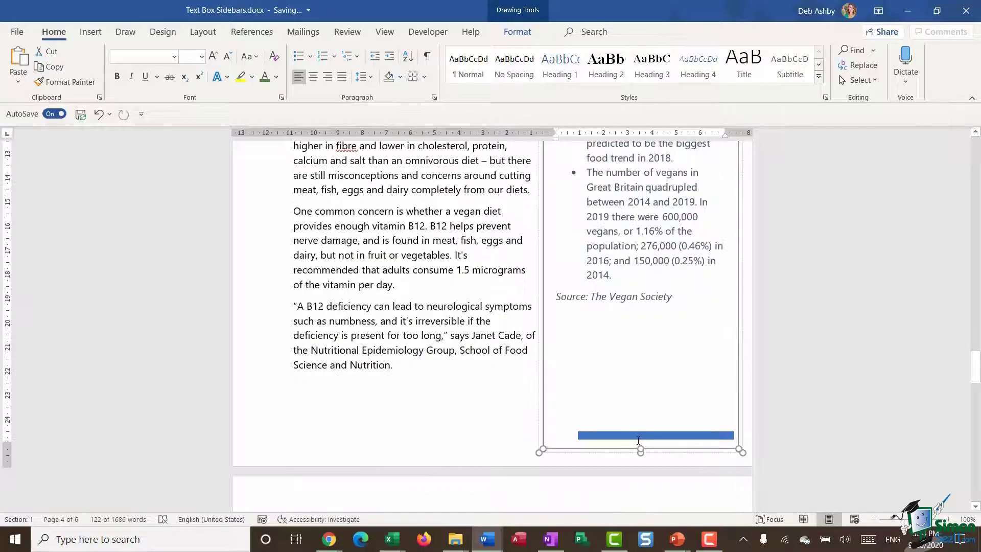
left_click_drag(648, 377, 648, 445)
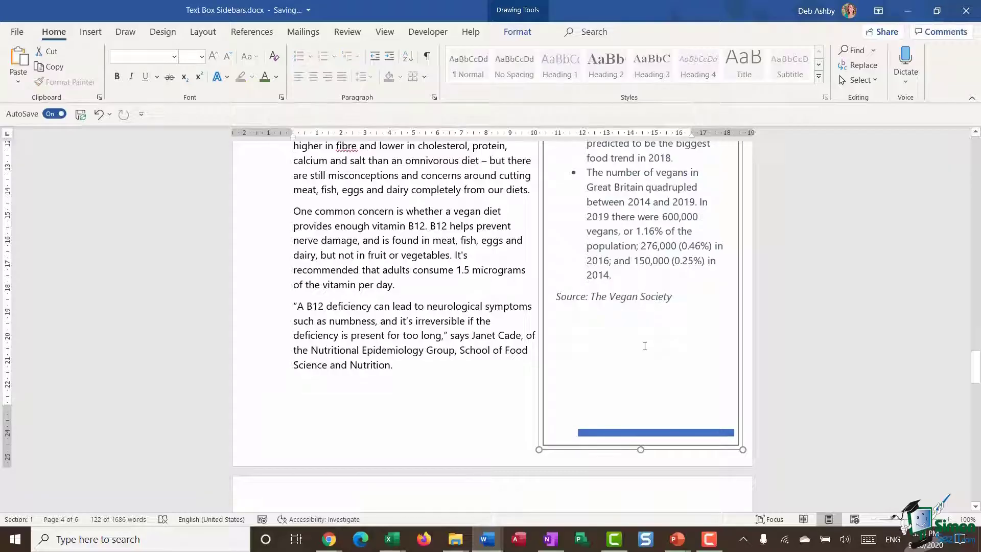
left_click(660, 330)
scroll(659, 331, "up", 8)
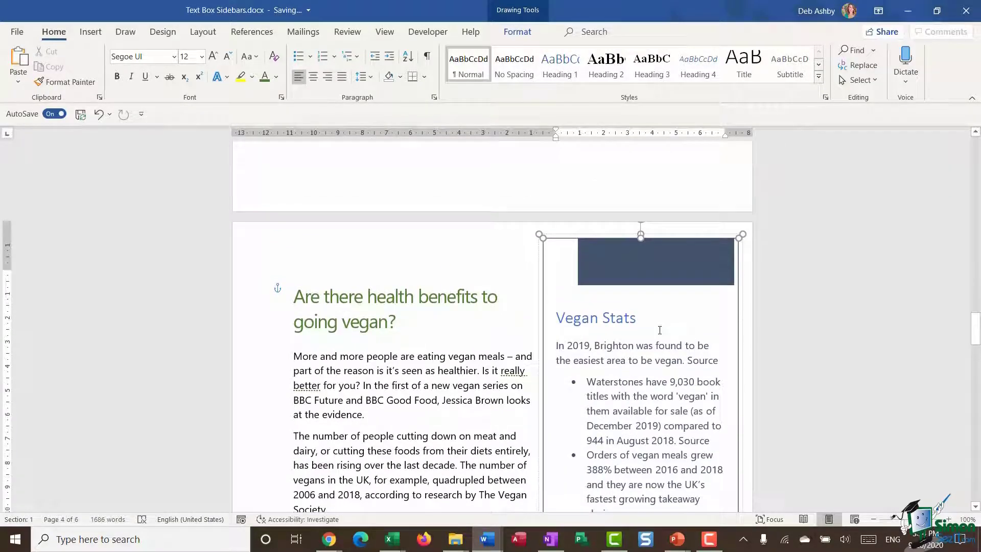
scroll(660, 330, "down", 1)
scroll(656, 331, "up", 1)
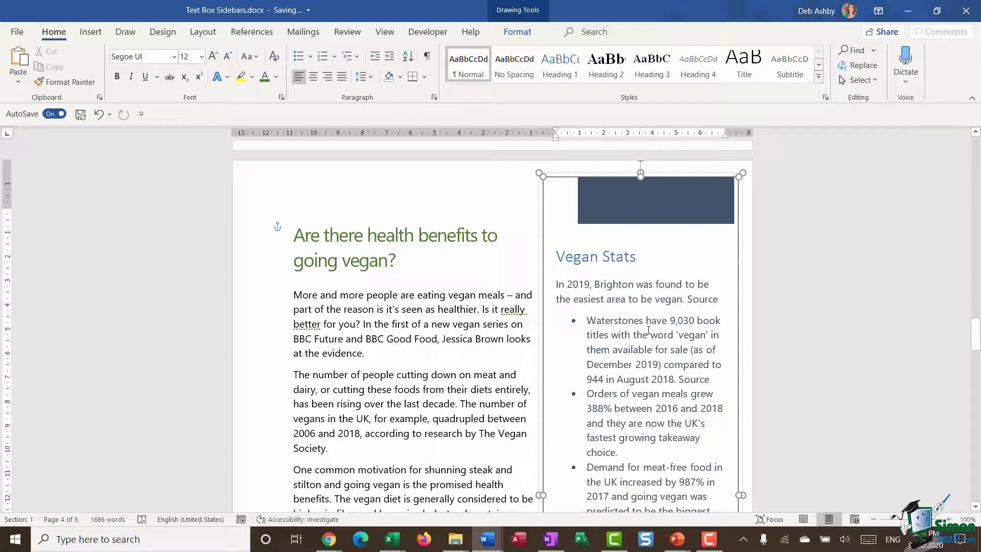
Stretch the dark header bar so both its ends meet the sidebar box edges
left_click(645, 205)
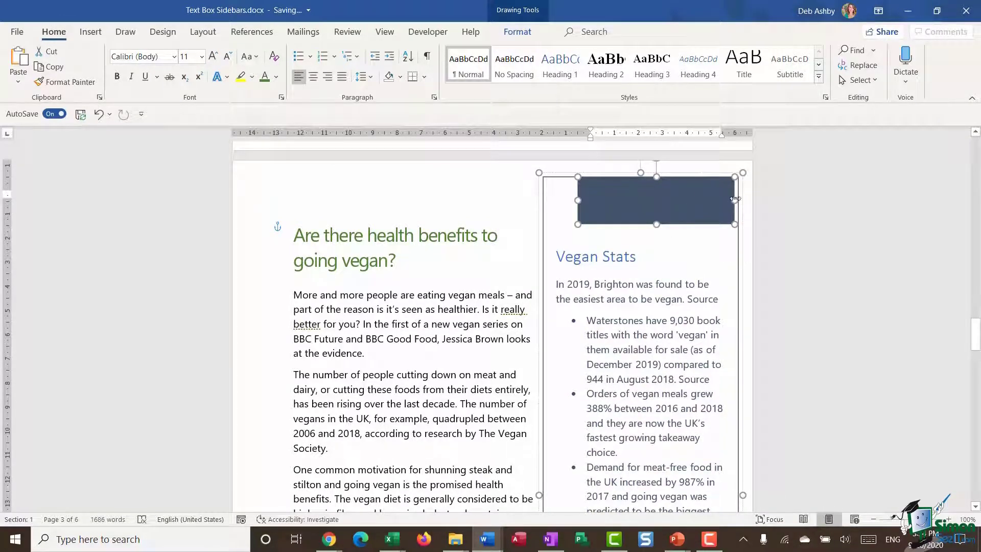
left_click_drag(734, 200, 739, 200)
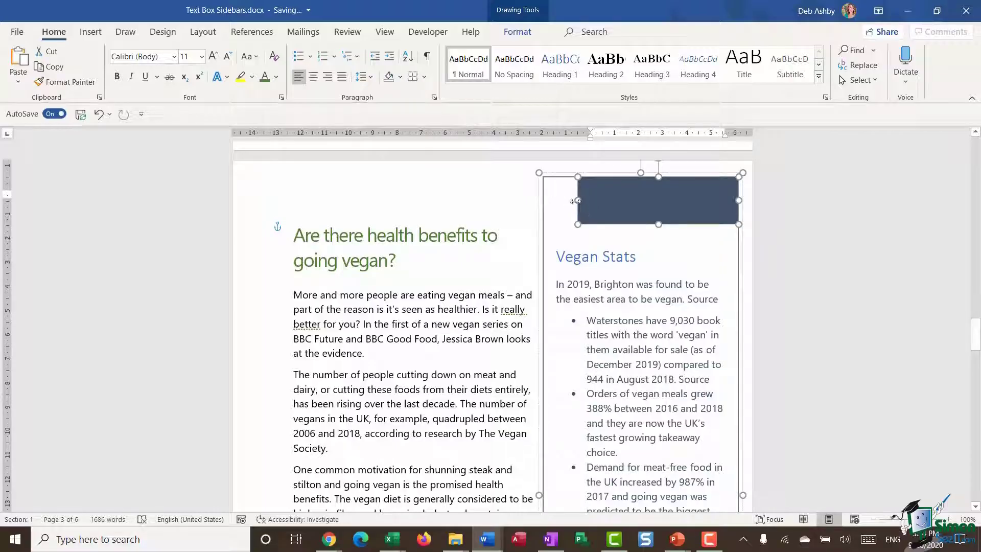
left_click_drag(579, 201, 544, 203)
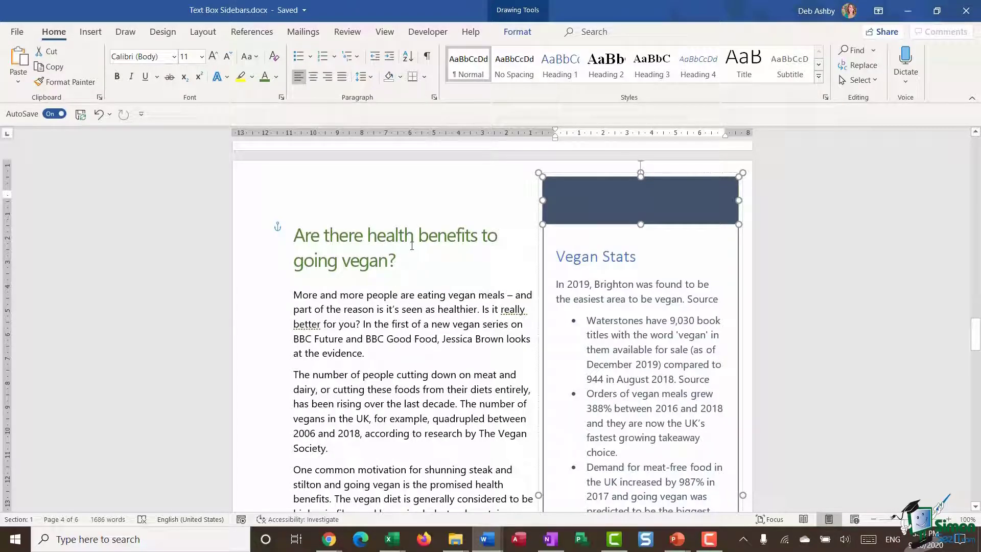
Fill the header bar with Green, Accent 6, Darker 25%
left_click(516, 31)
left_click(340, 51)
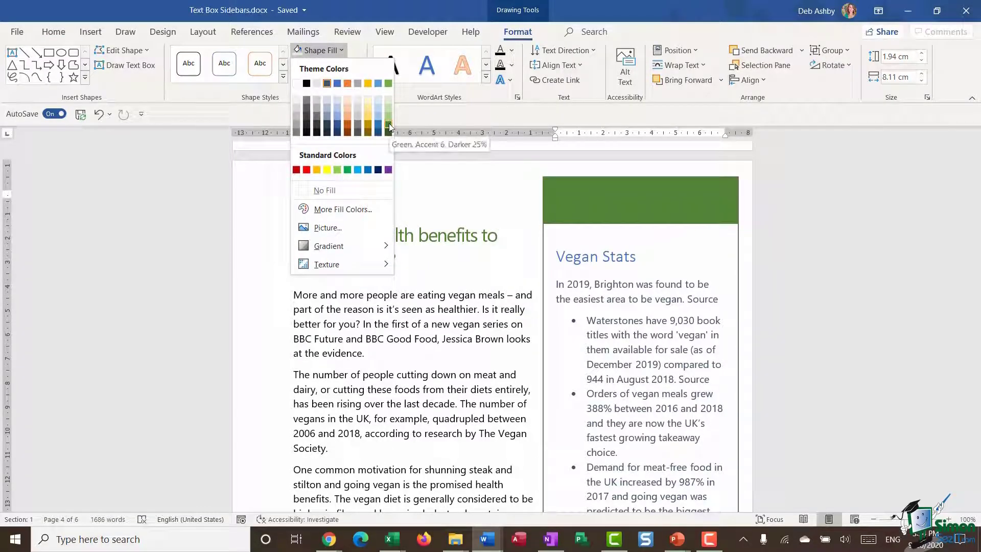
left_click(389, 126)
left_click(602, 256)
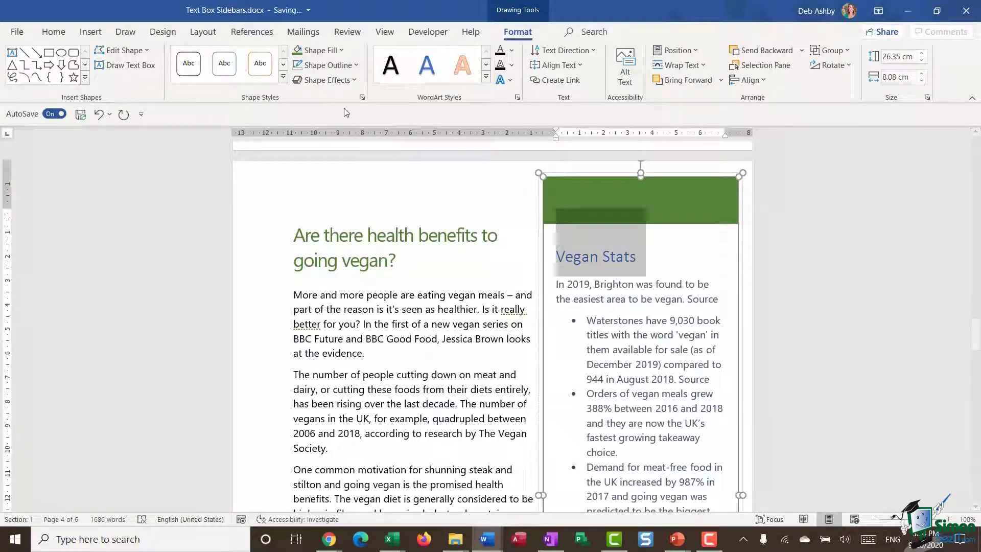
Colour the Vegan Stats heading green
left_click(53, 32)
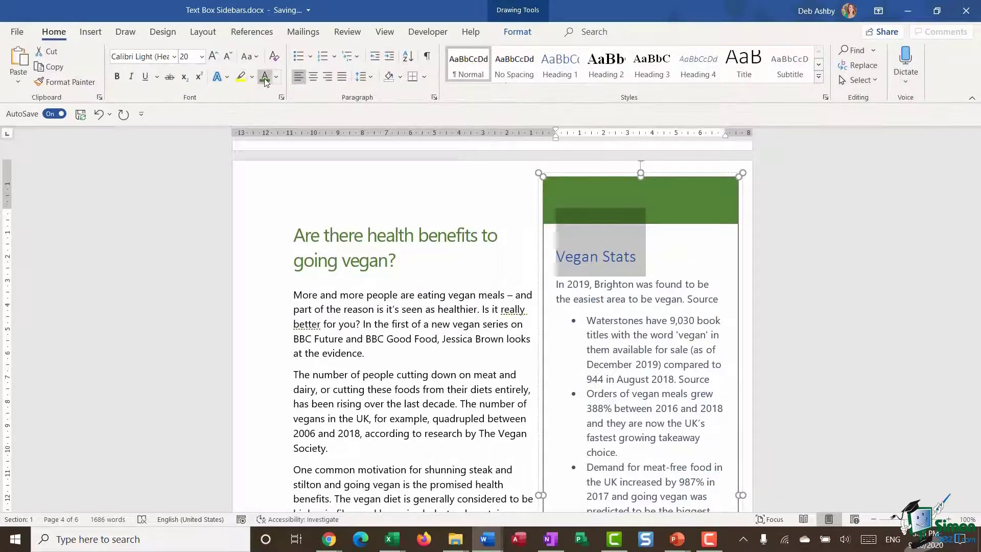
left_click(687, 332)
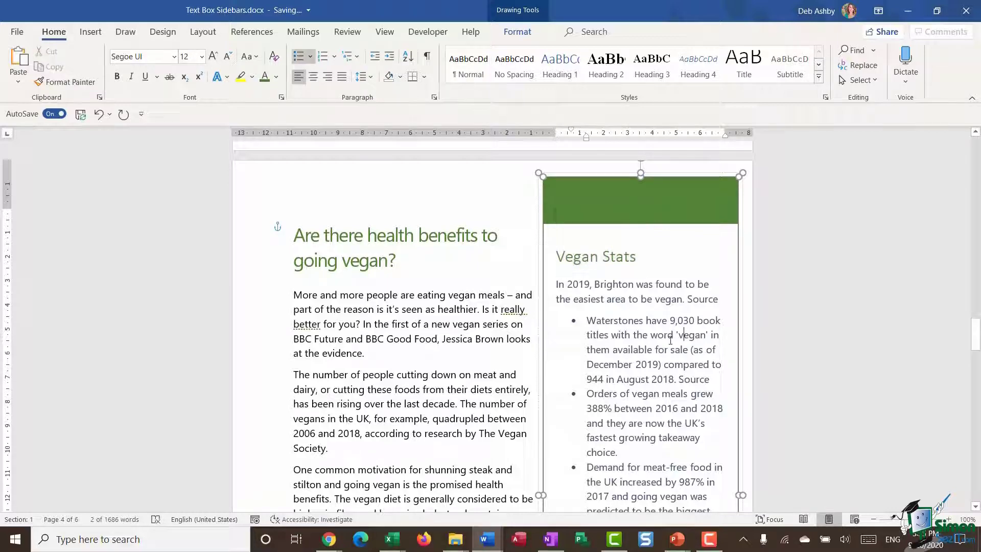
scroll(664, 307, "down", 1)
Change the grey sidebar body text to the Automatic font colour
left_click_drag(567, 223, 674, 226)
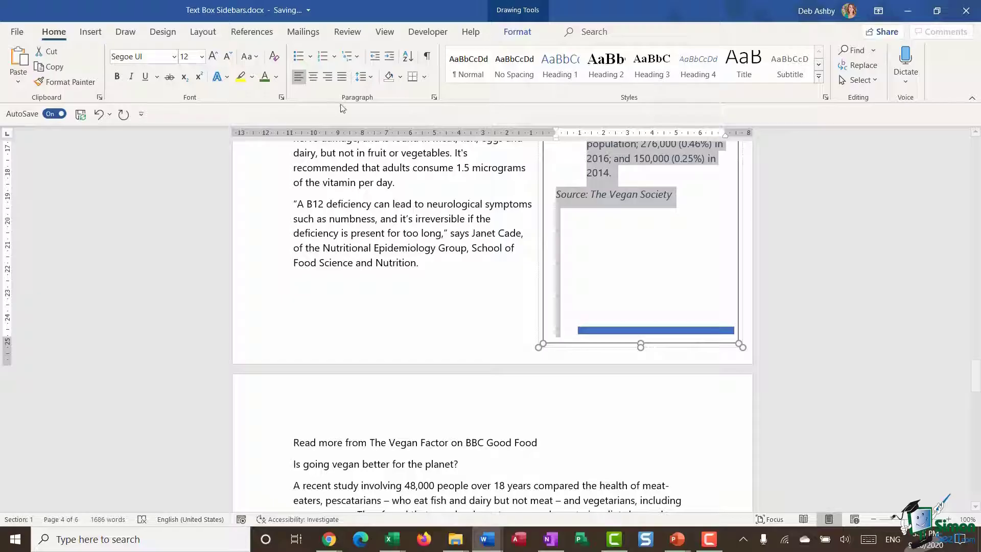
left_click(276, 77)
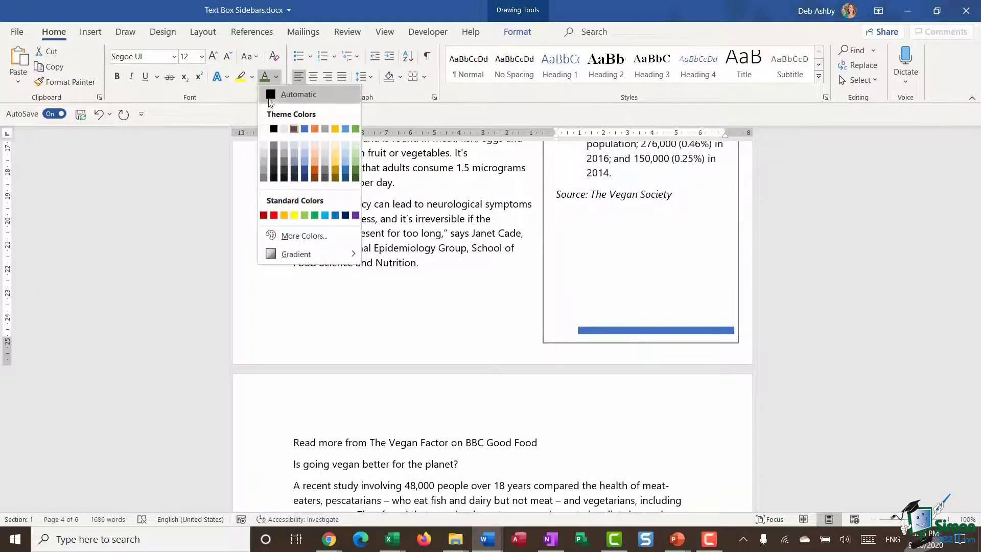
left_click(271, 97)
left_click(625, 223)
scroll(628, 222, "up", 8)
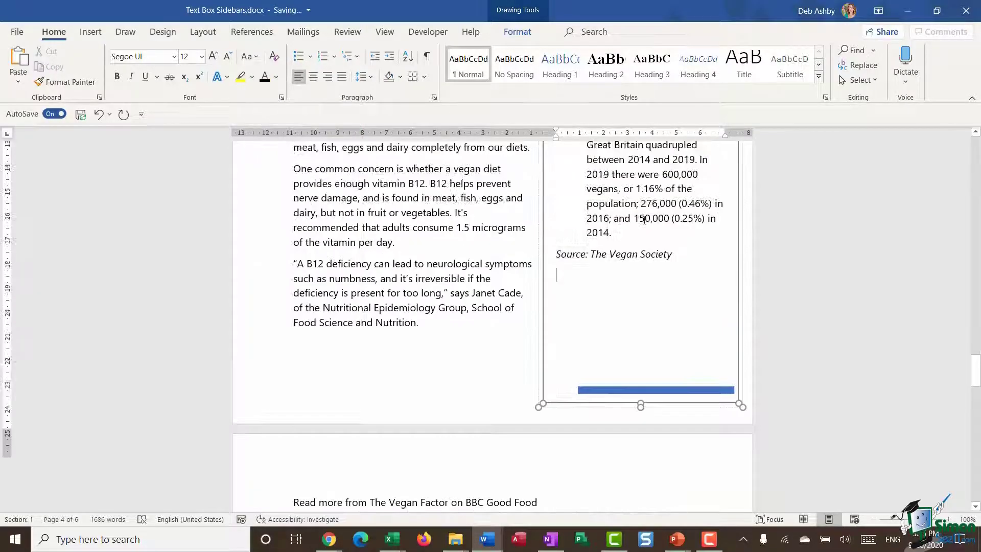
scroll(640, 221, "up", 2)
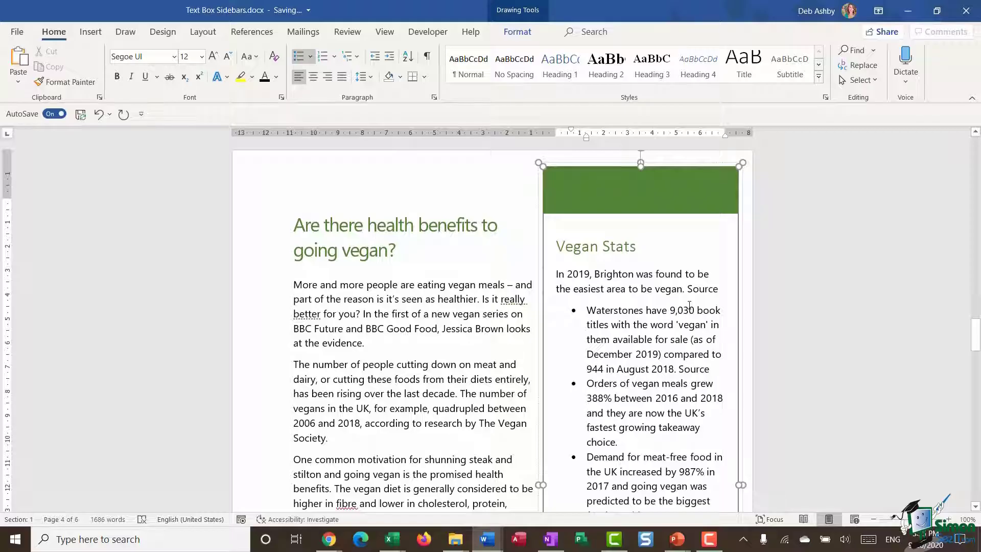
Set the text box's Top and Bottom inner margins to 0.6 cm under Text Options > Layout & Properties
left_click(683, 164)
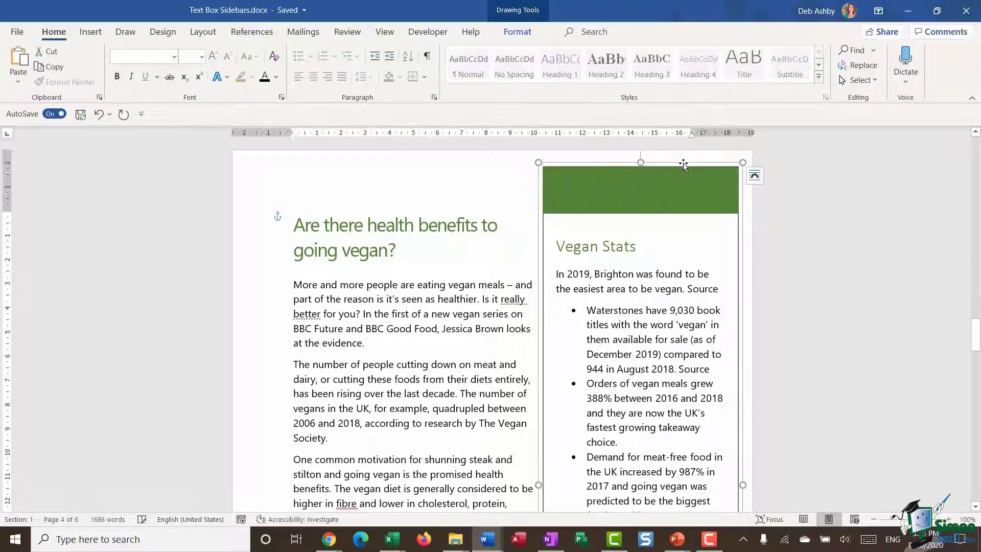
right_click(683, 163)
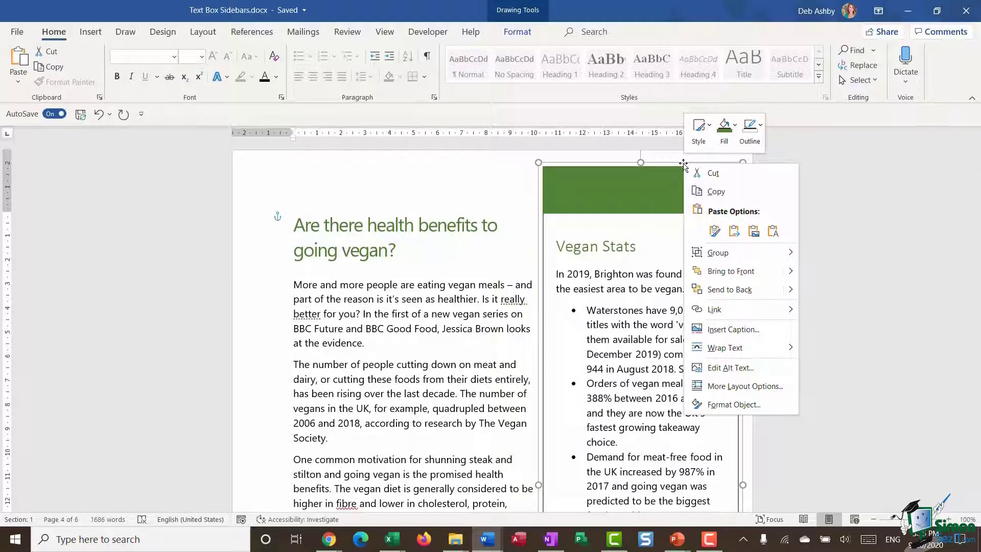
left_click(741, 406)
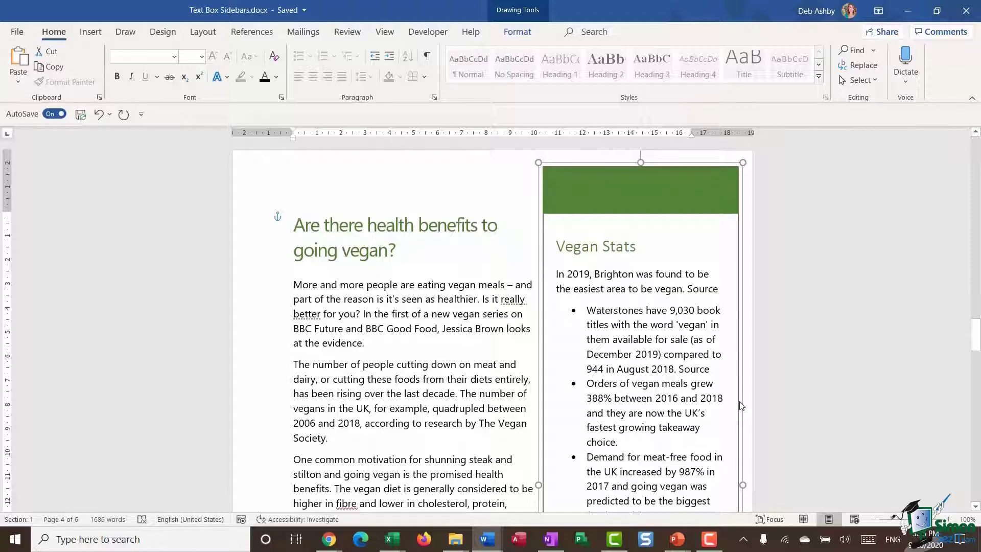
left_click(902, 162)
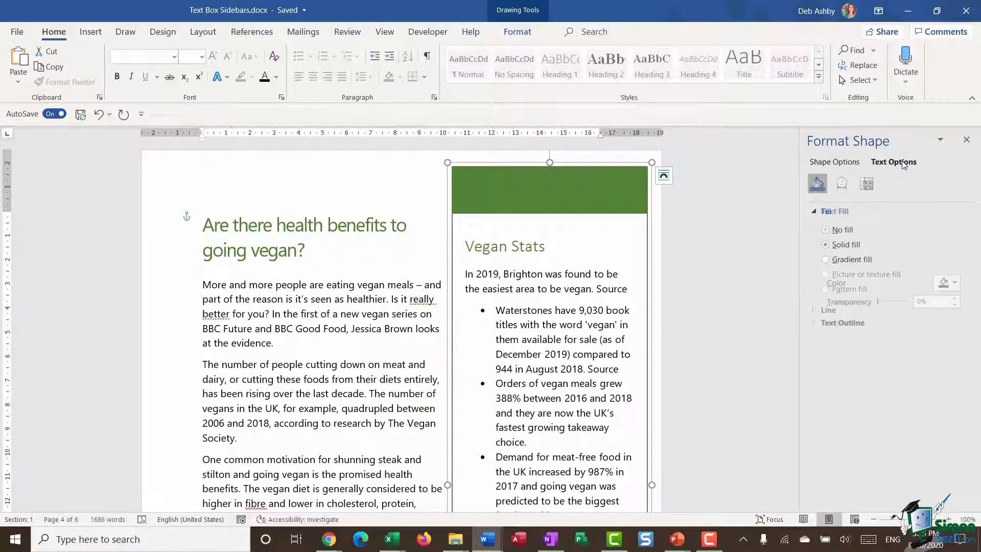
left_click(867, 183)
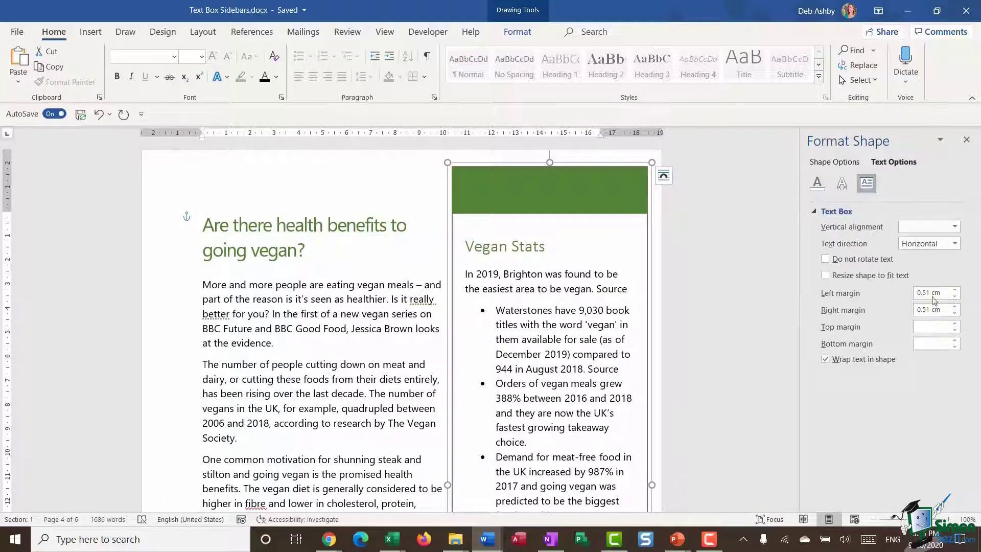
left_click(955, 331)
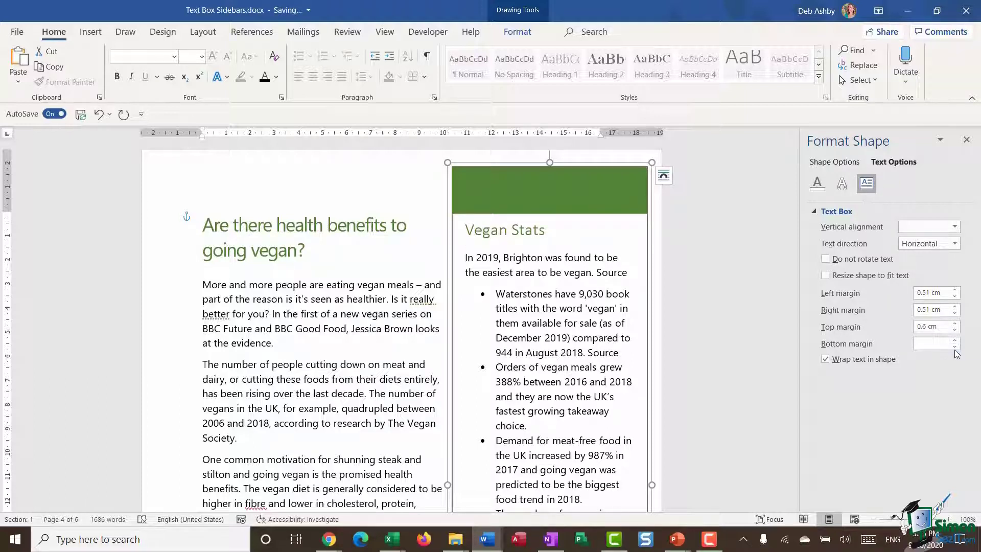
left_click(955, 347)
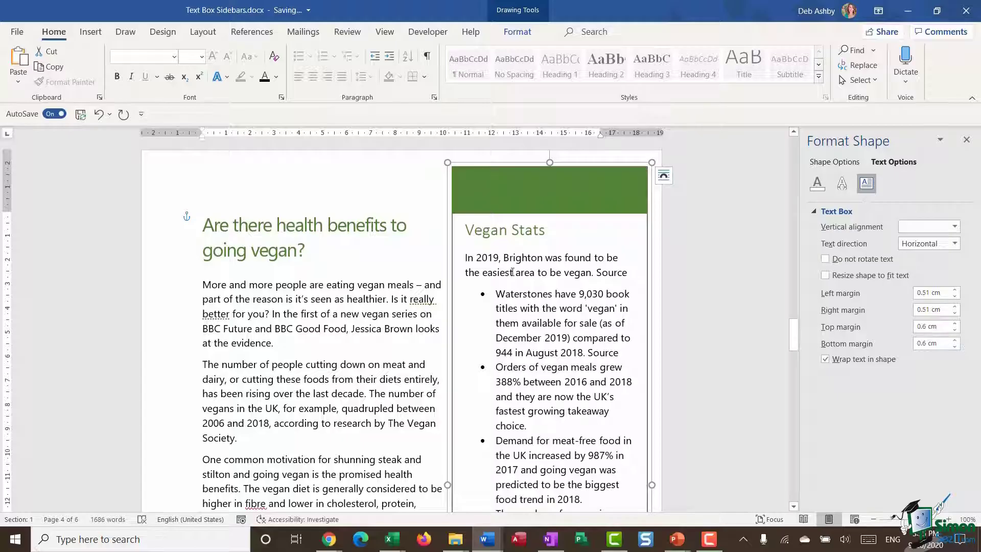
left_click(554, 273)
scroll(561, 312, "down", 15)
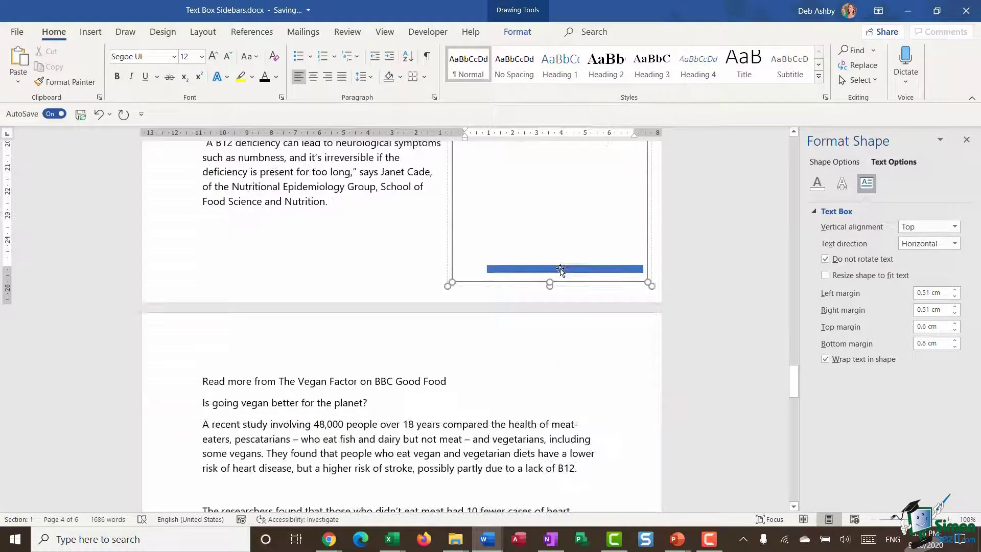
Extend the bottom blue bar so both its ends reach the sidebar box edges
left_click(490, 271)
left_click_drag(487, 273, 452, 273)
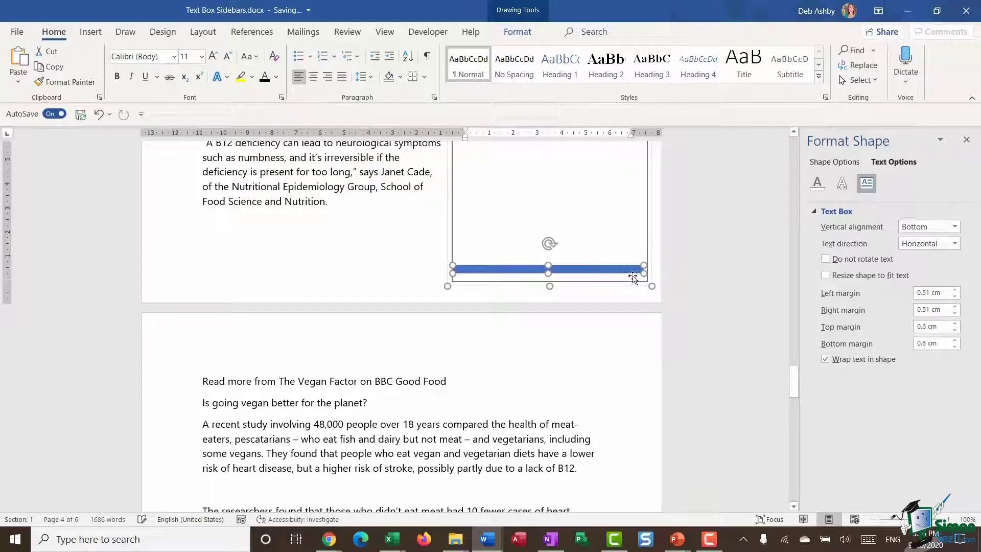
left_click_drag(643, 273, 648, 275)
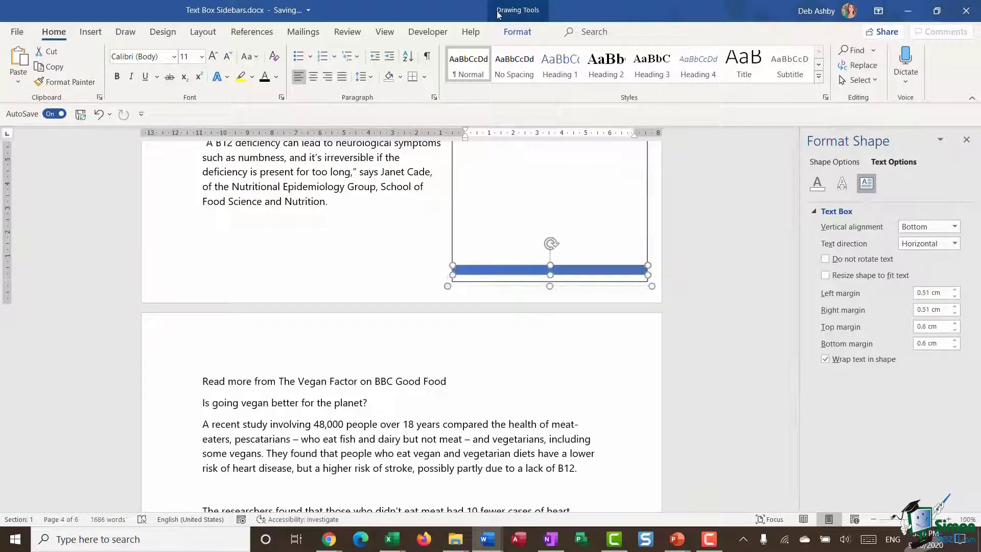
Fill the bottom bar green to match the header bar
left_click(518, 32)
left_click(298, 51)
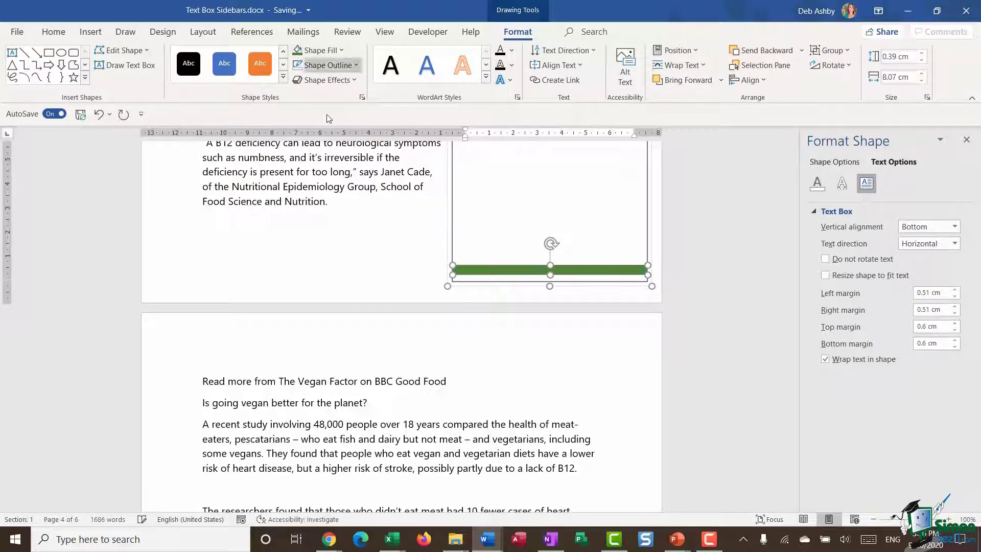
left_click(552, 215)
scroll(552, 217, "up", 8)
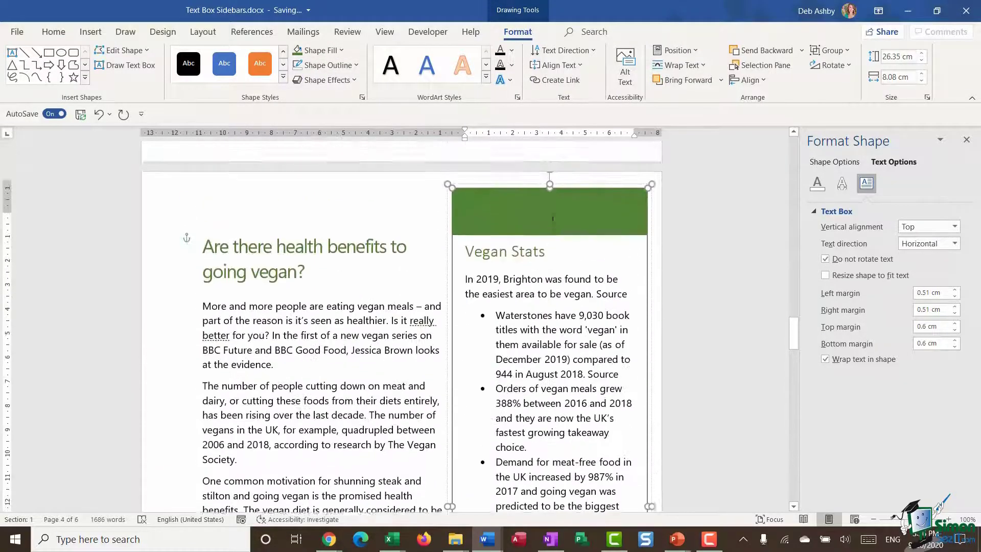
scroll(552, 218, "up", 1)
left_click(307, 311)
Switch the view to Multiple Pages
left_click(385, 32)
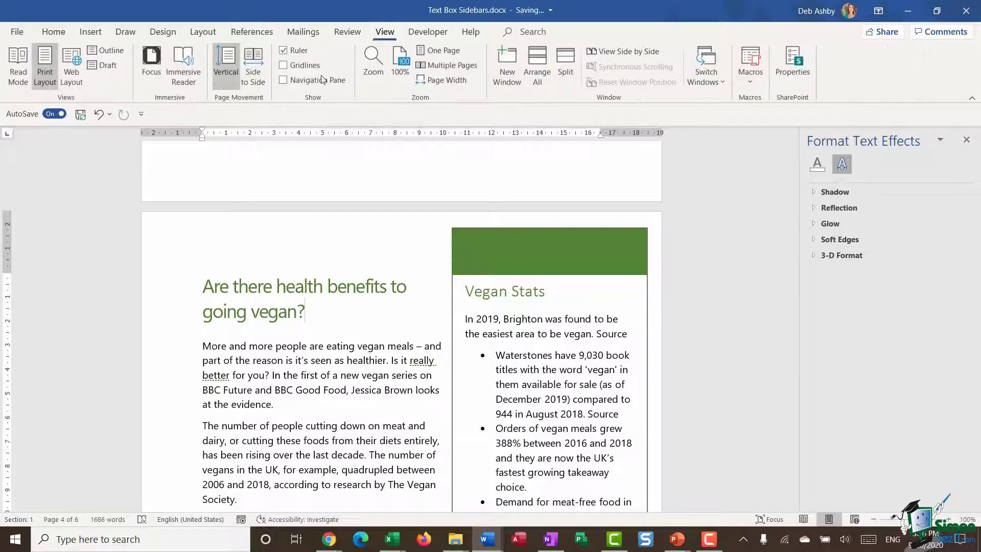
left_click(450, 66)
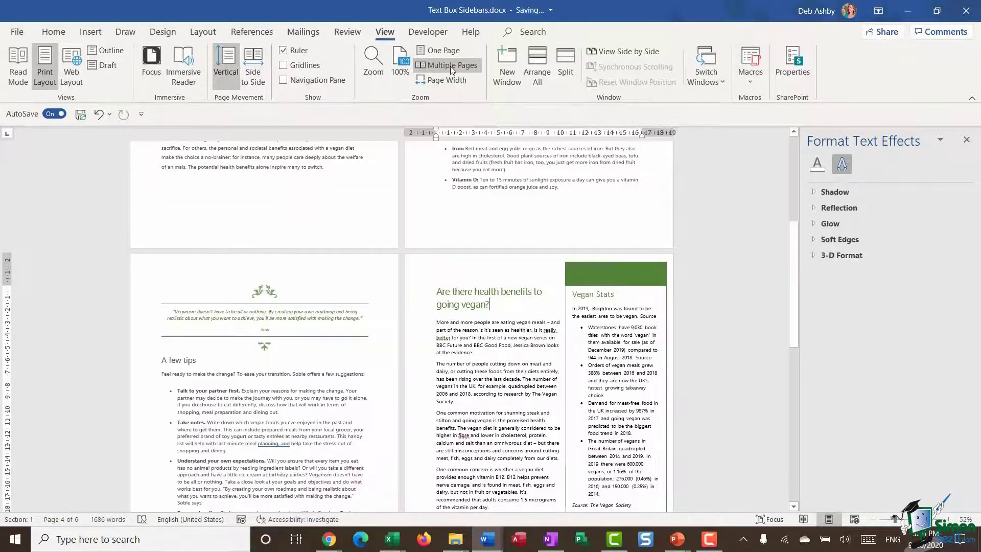
scroll(592, 344, "down", 3)
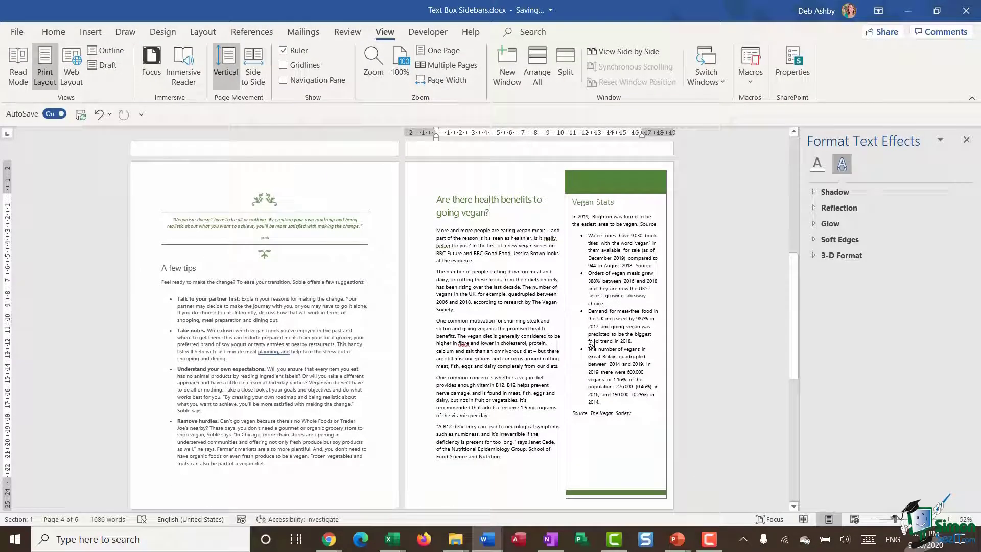